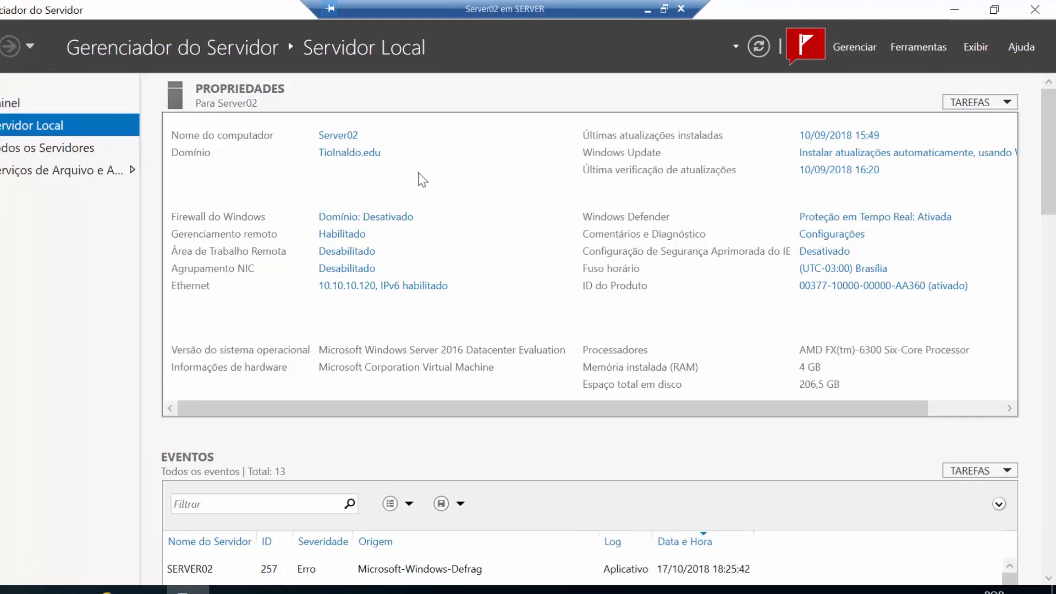
# Start adding roles and features to Server02, keeping the default installation type and the server pool selection.
pyautogui.click(859, 46)
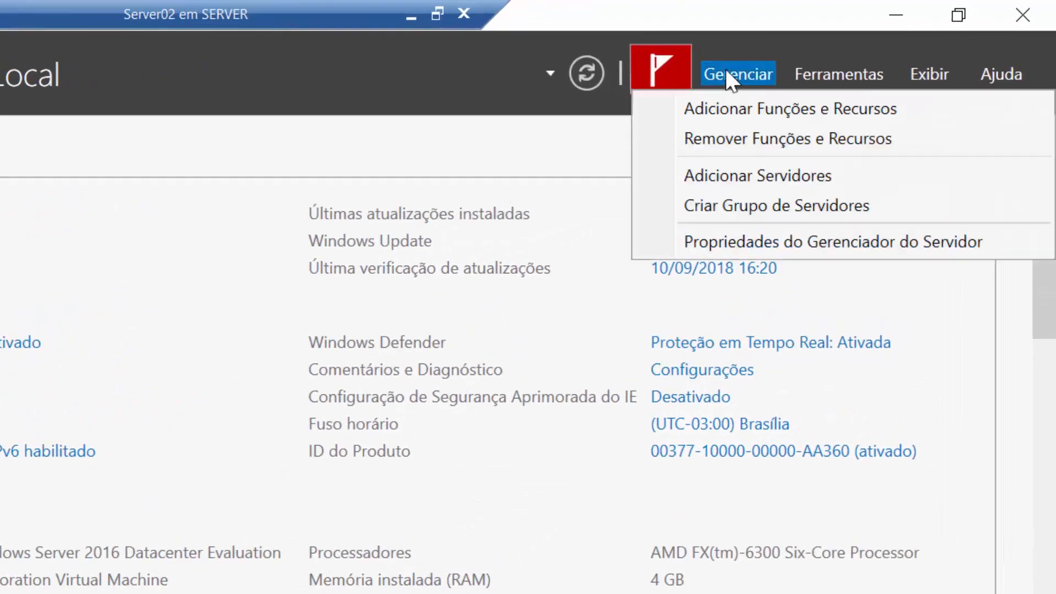
pyautogui.click(716, 99)
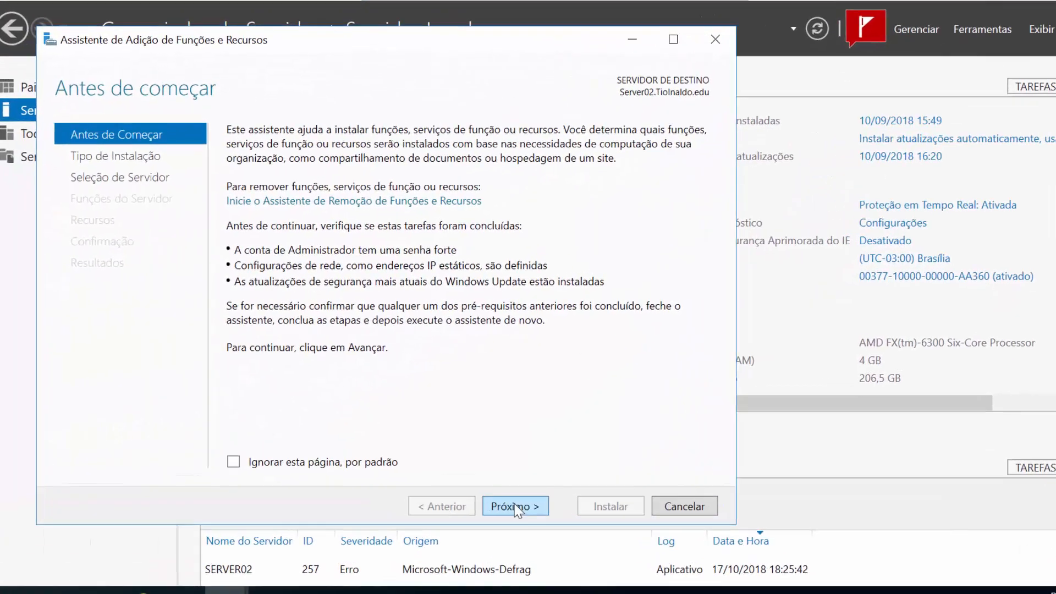
pyautogui.click(493, 487)
pyautogui.click(493, 488)
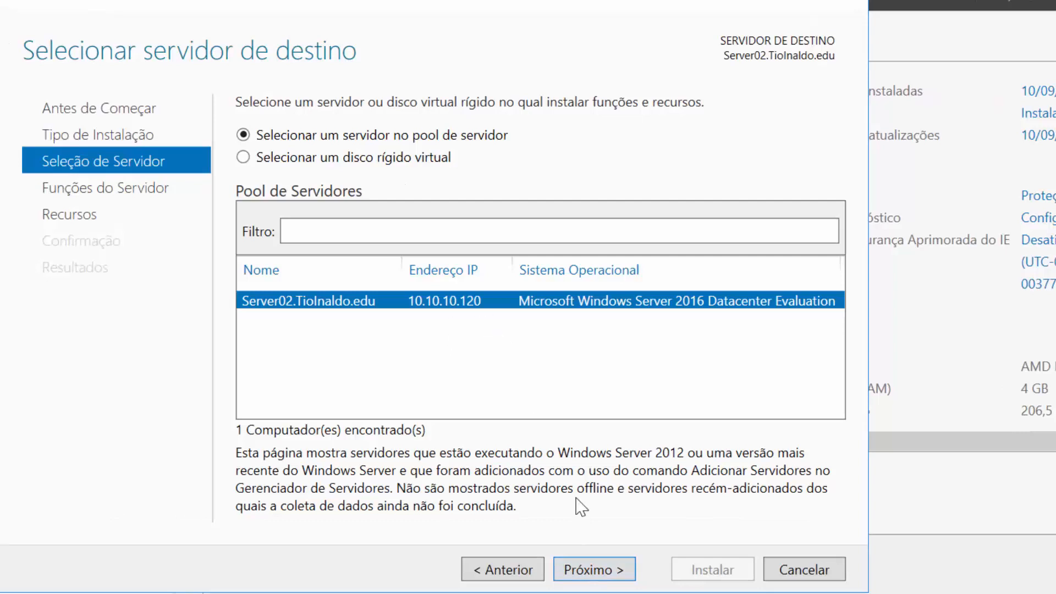
pyautogui.click(602, 570)
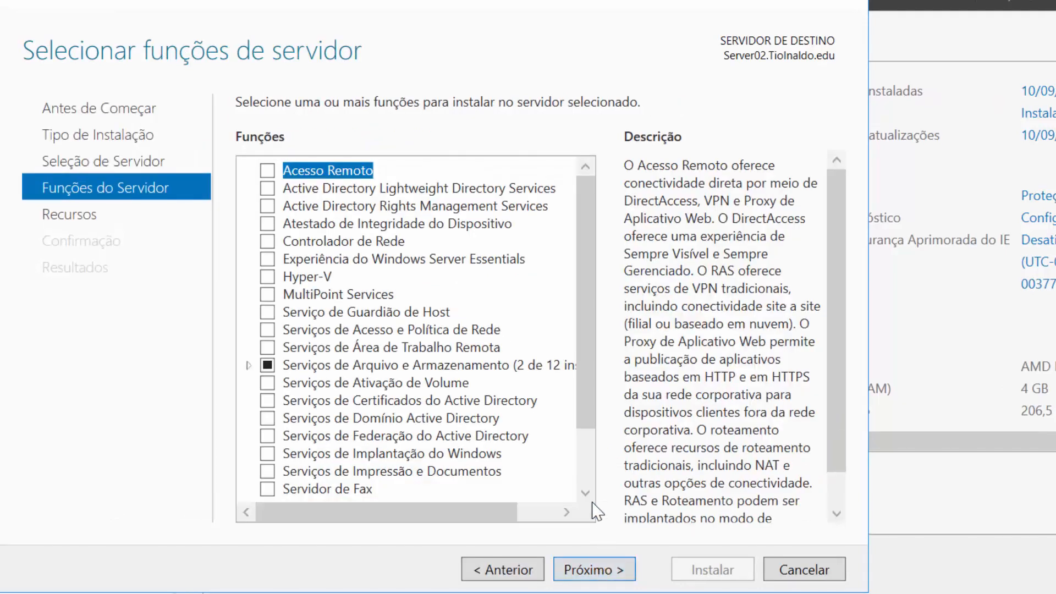
# Select the Serviços de Domínio Active Directory role and add its required features, including the management tools.
pyautogui.click(586, 220)
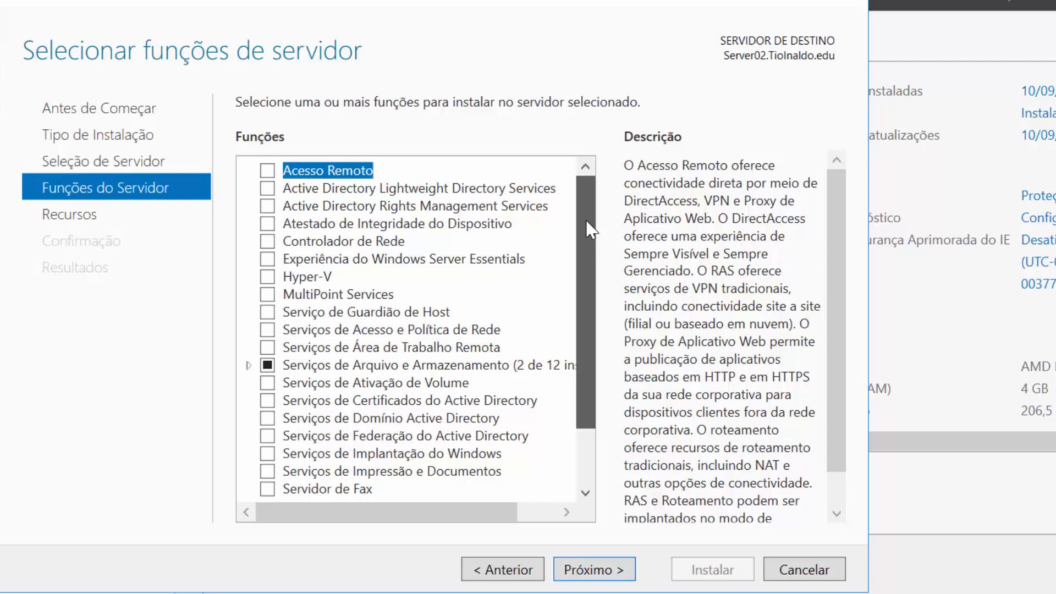
pyautogui.moveTo(586, 220); pyautogui.dragTo(582, 272)
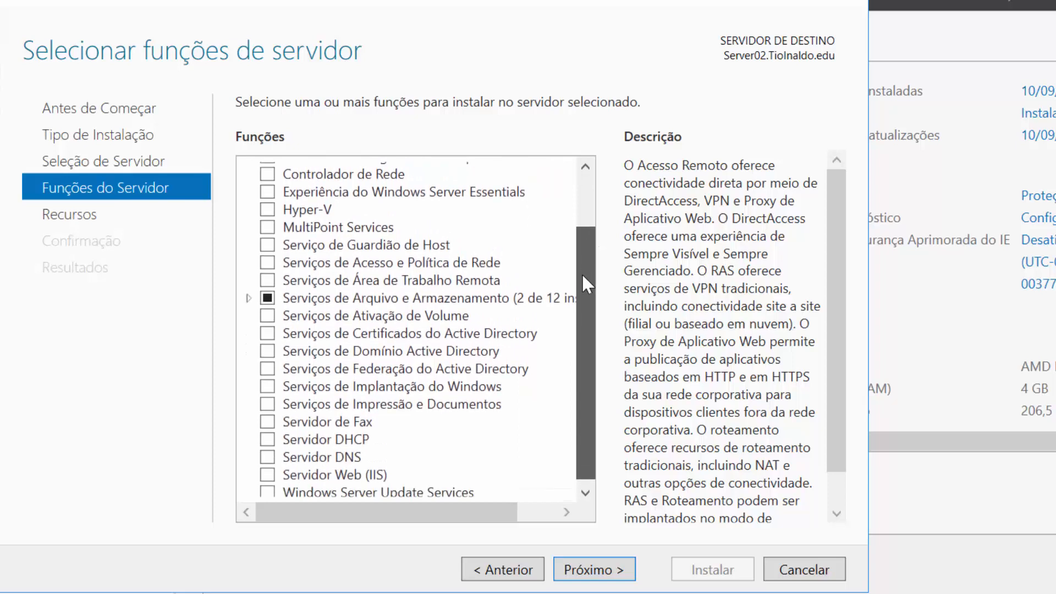
pyautogui.click(267, 350)
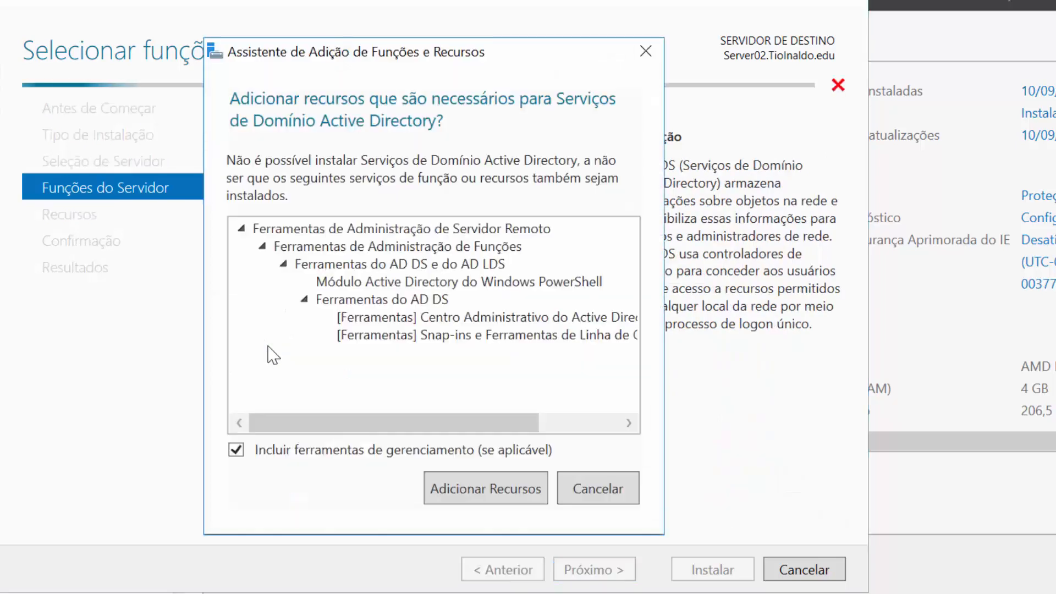
pyautogui.click(591, 498)
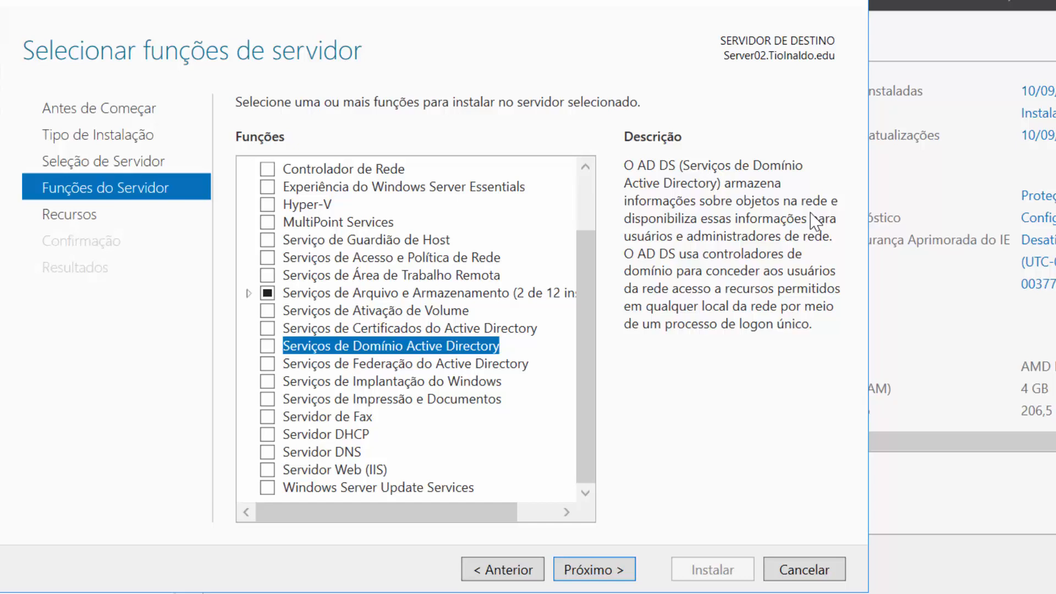
pyautogui.click(269, 347)
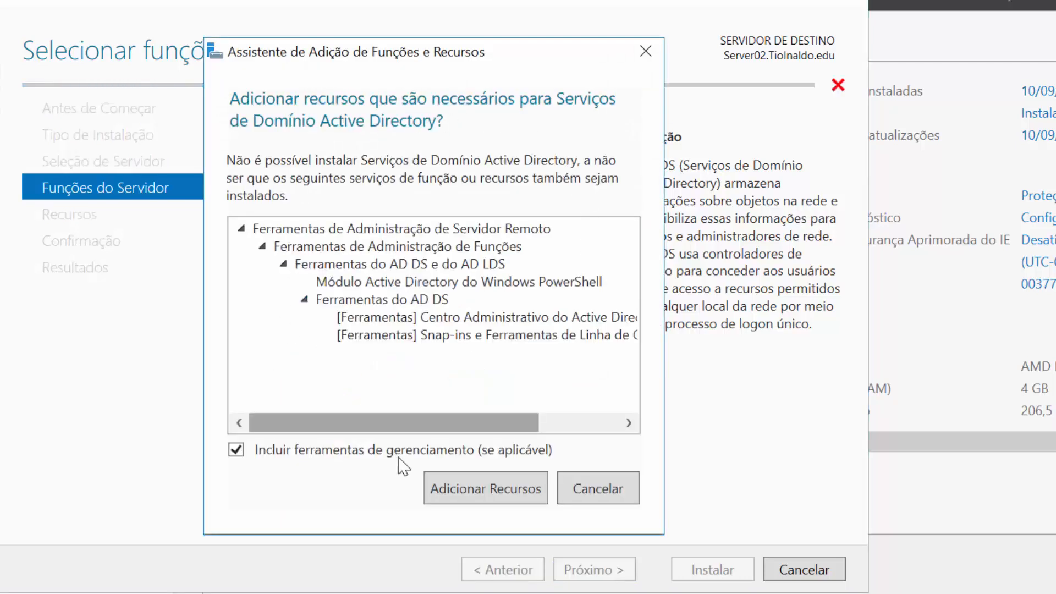
pyautogui.click(510, 492)
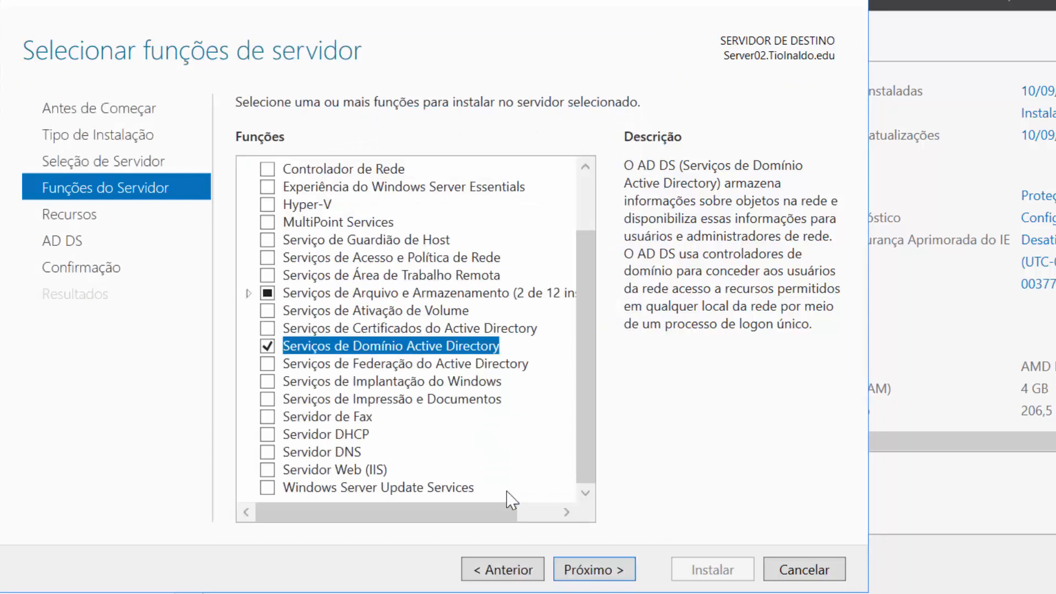
# Keep the default feature selection and install the Active Directory Domain Services role.
pyautogui.click(593, 572)
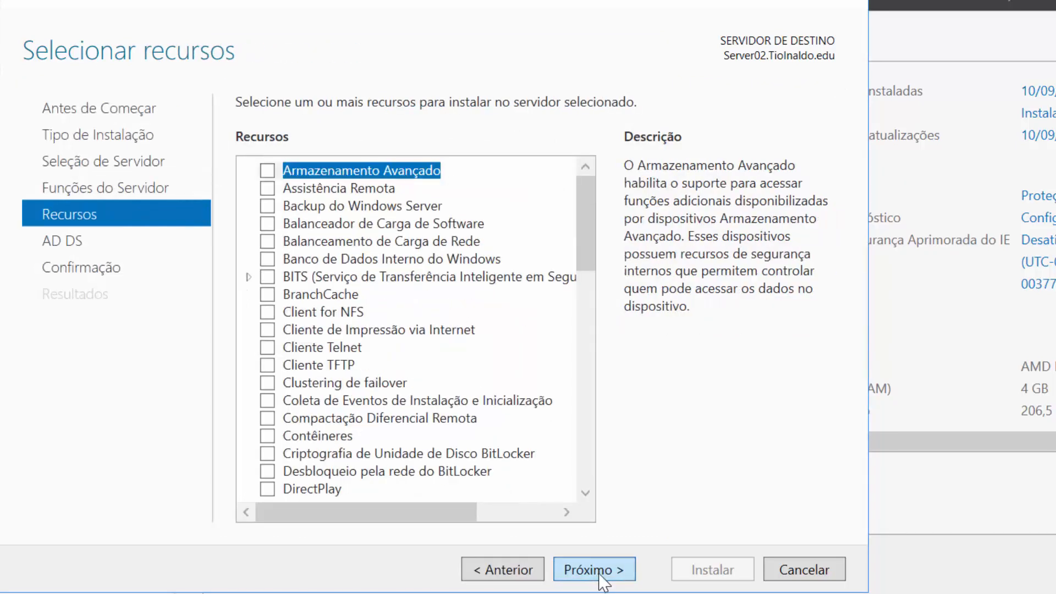
pyautogui.click(603, 578)
pyautogui.click(603, 578)
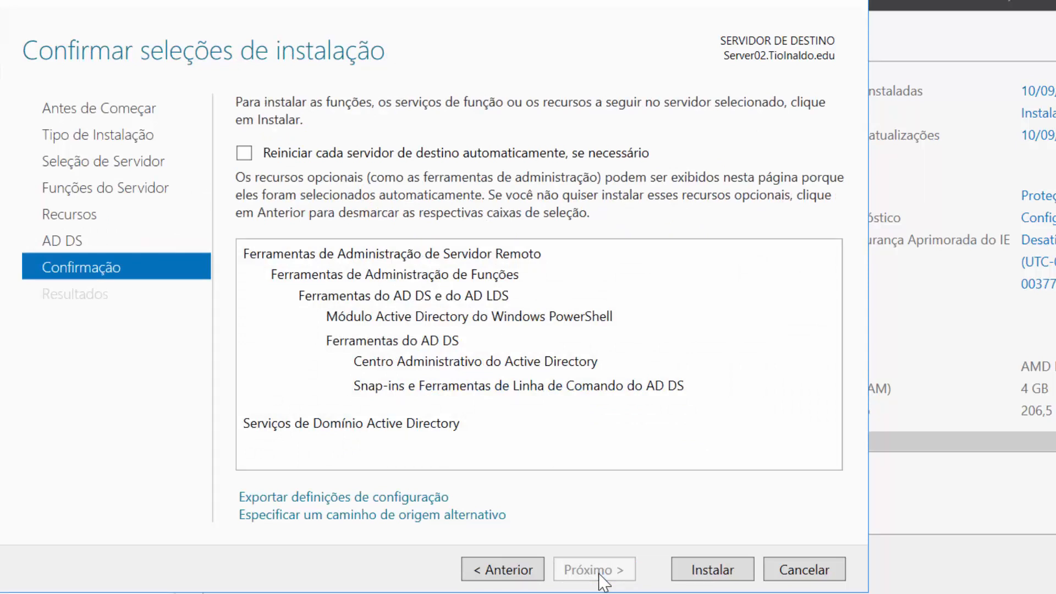
pyautogui.click(713, 570)
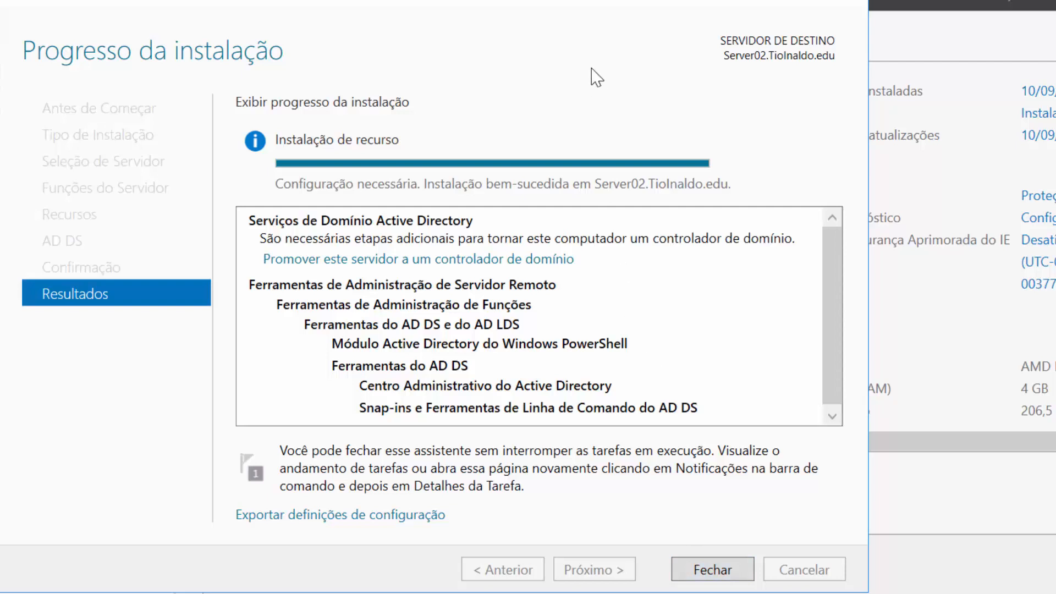
# Close the finished role installation wizard and start promoting this server to a domain controller.
pyautogui.moveTo(575, 1); pyautogui.dragTo(596, 8)
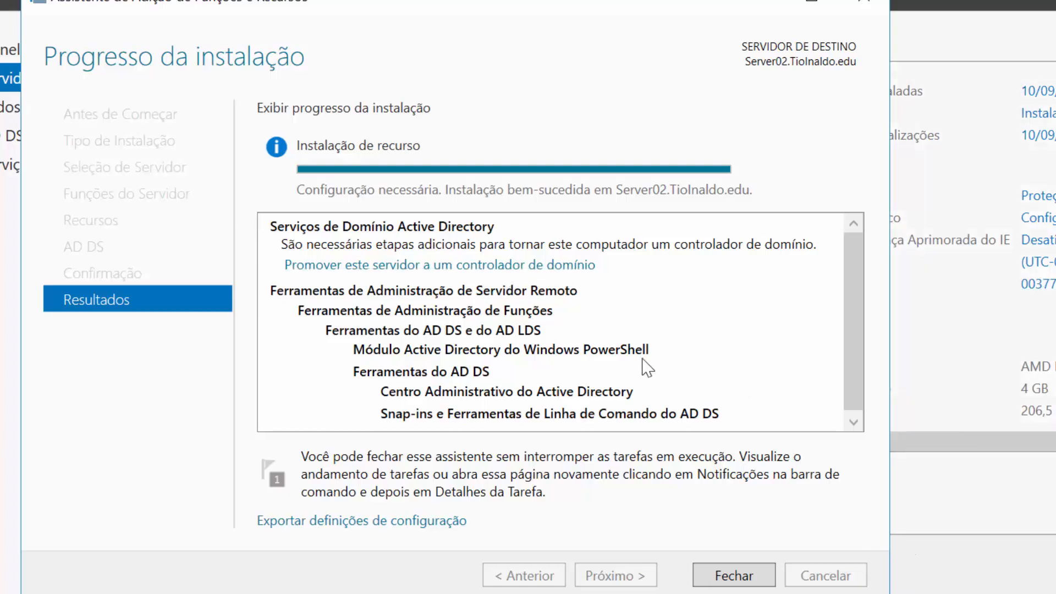
pyautogui.click(725, 574)
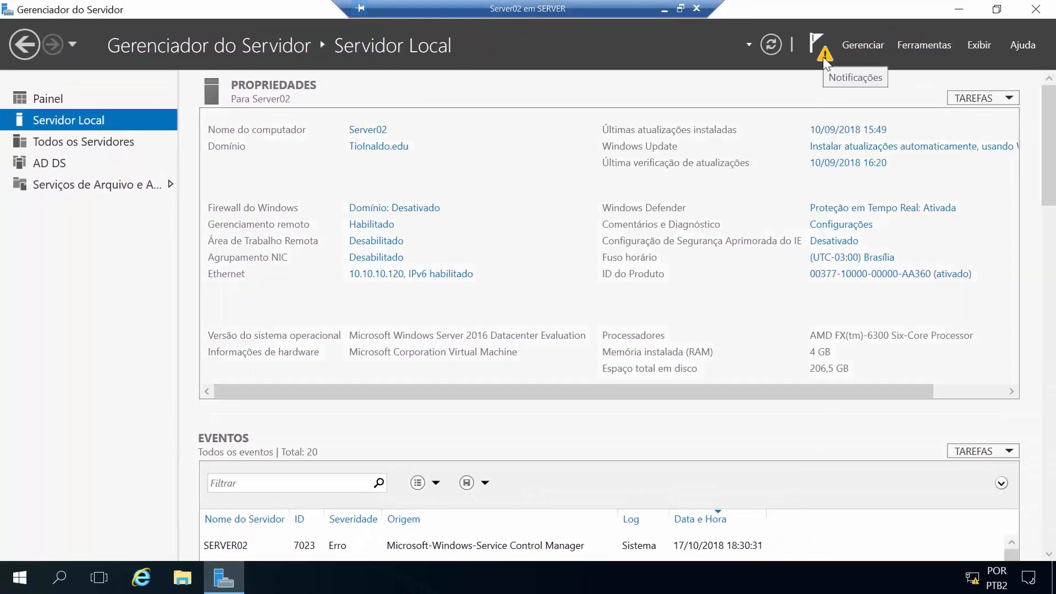
pyautogui.click(823, 57)
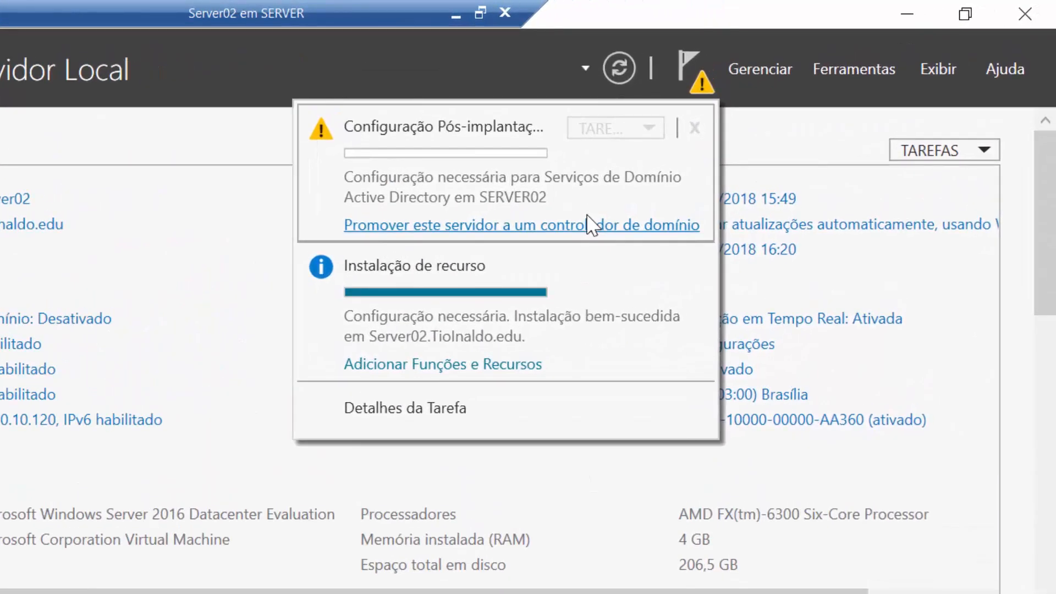
pyautogui.click(671, 226)
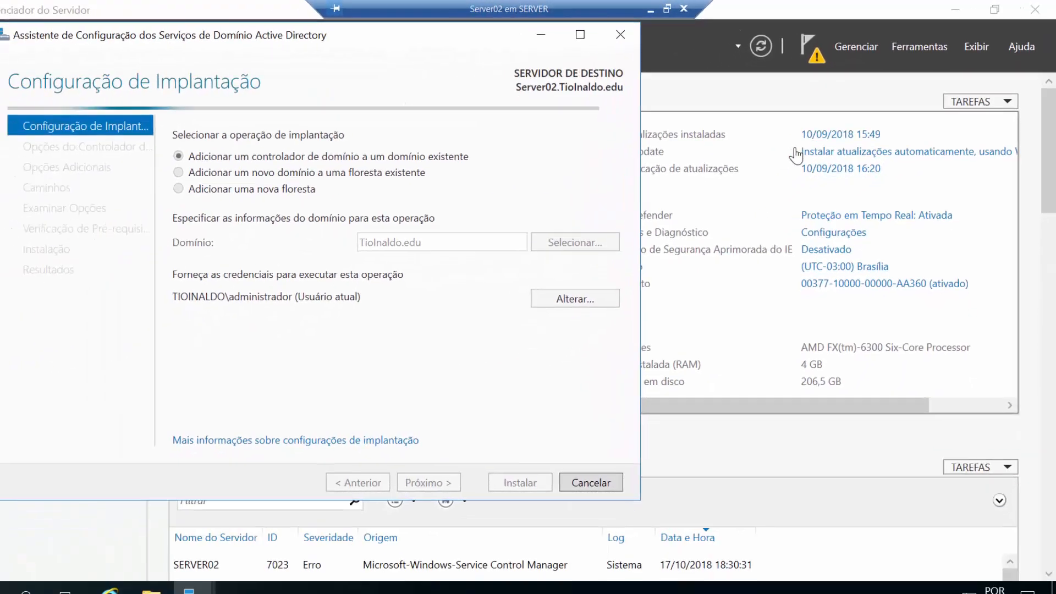
pyautogui.moveTo(469, 36); pyautogui.dragTo(670, 48)
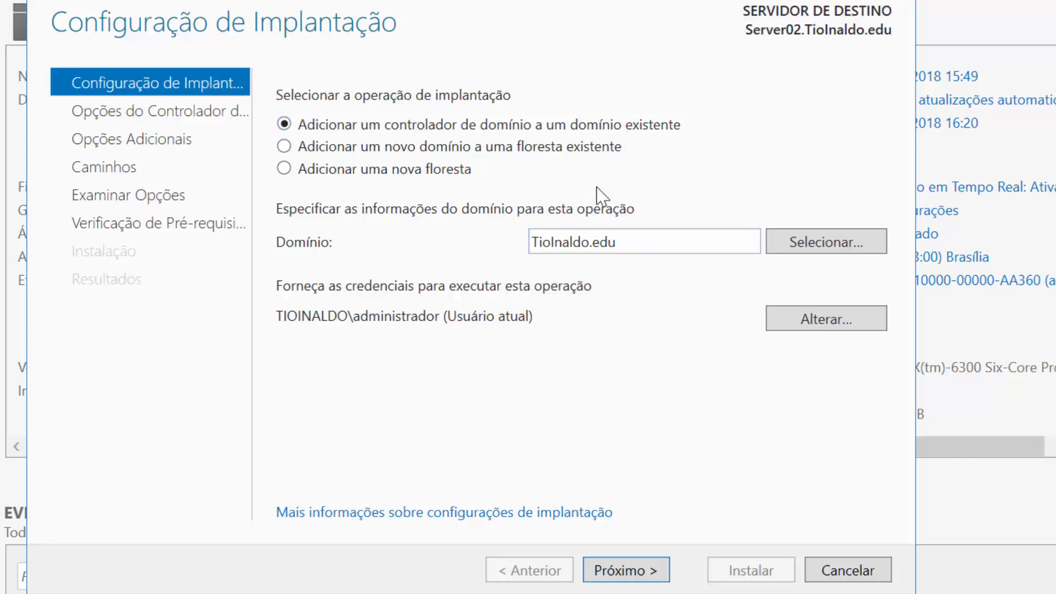
# Choose to add a new domain to an existing forest as a Domínio Filho named RJ under the current parent domain.
pyautogui.click(284, 146)
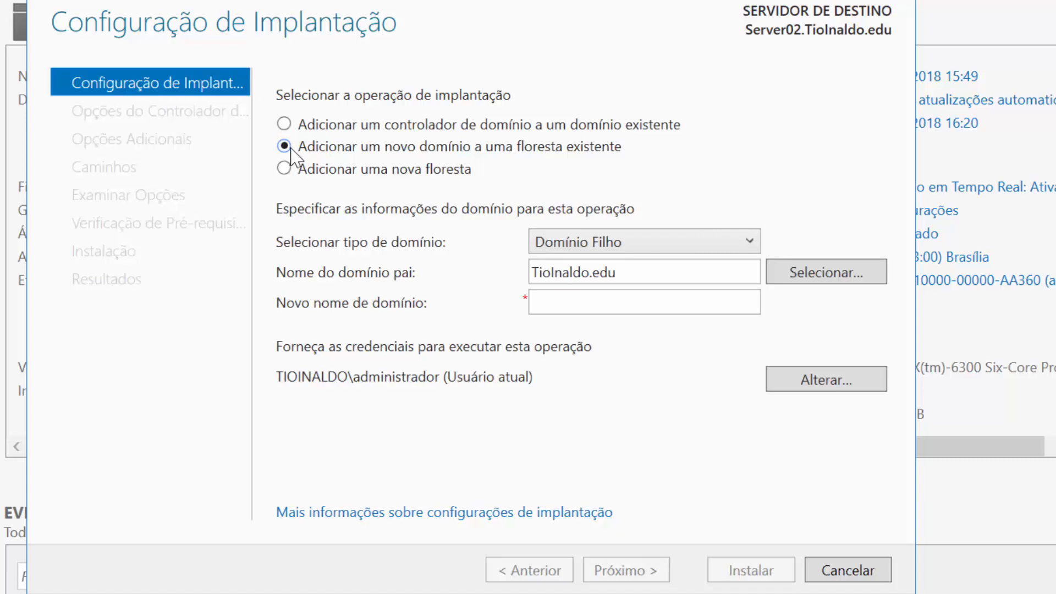
pyautogui.click(682, 244)
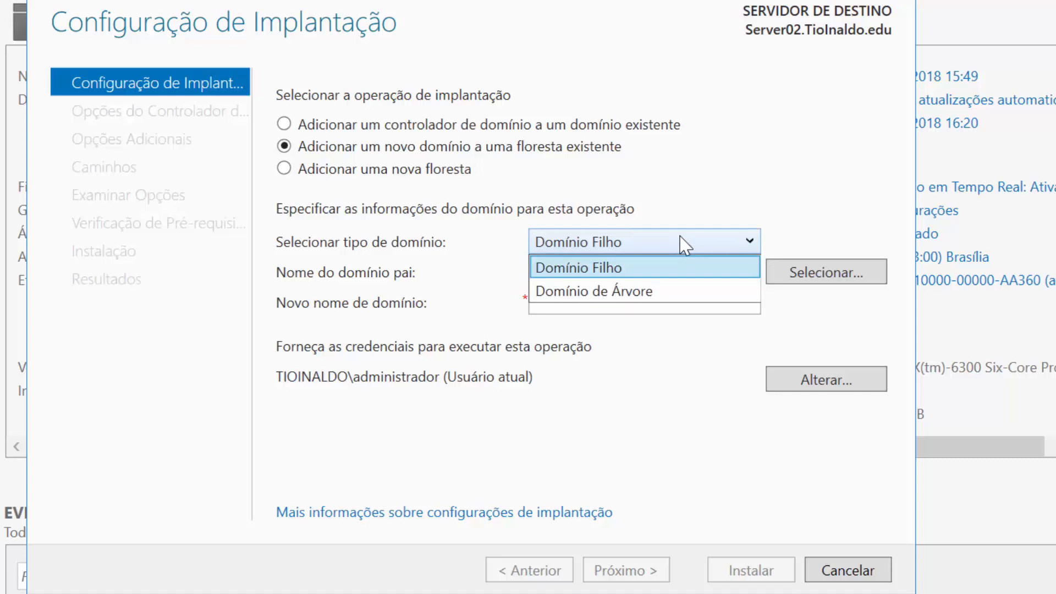
pyautogui.click(685, 244)
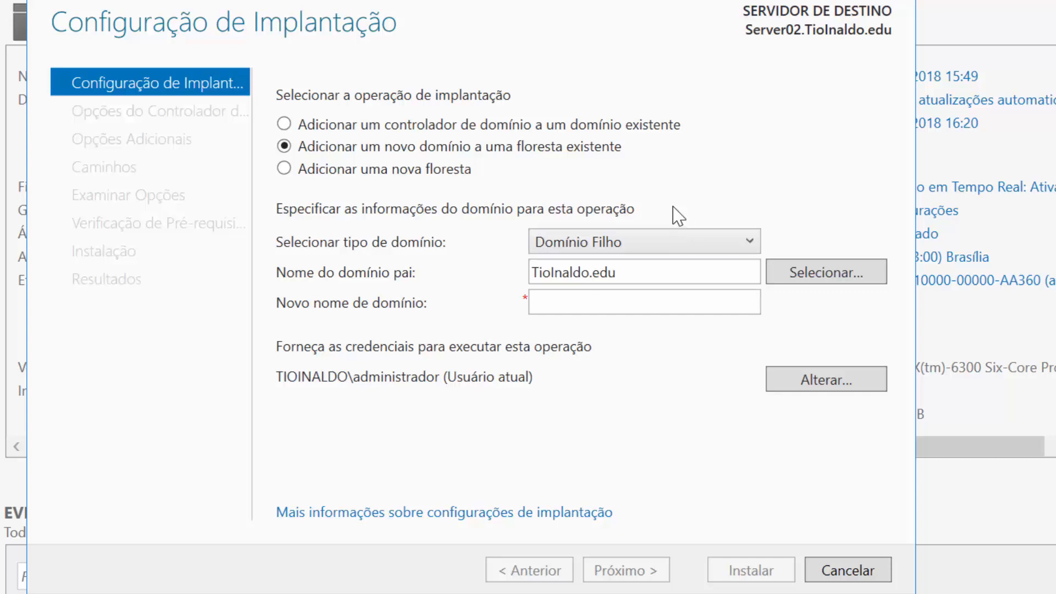
pyautogui.click(587, 303)
pyautogui.write('R')
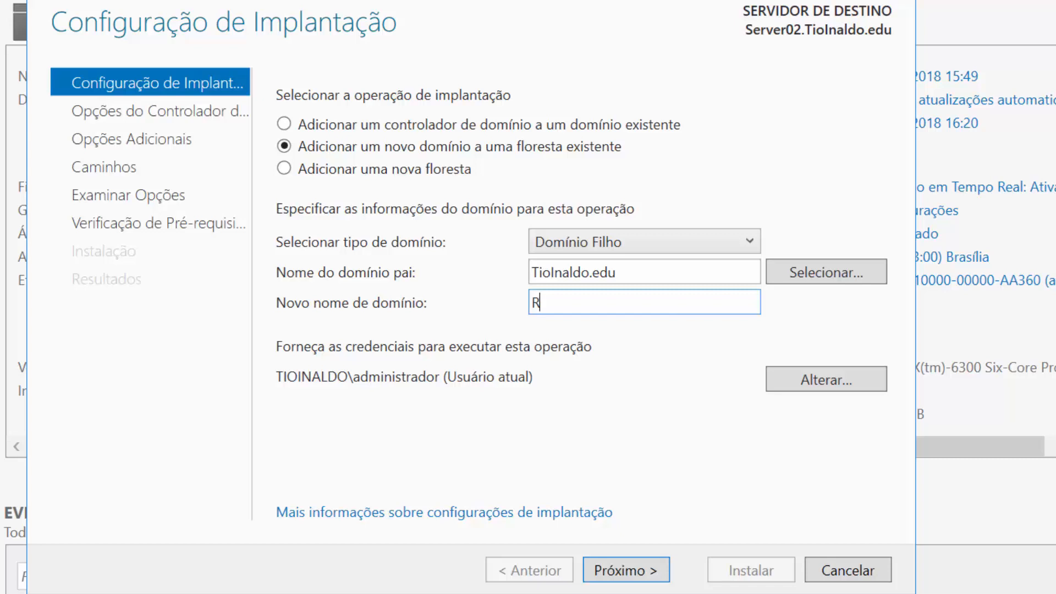
pyautogui.write('J')
pyautogui.click(403, 175)
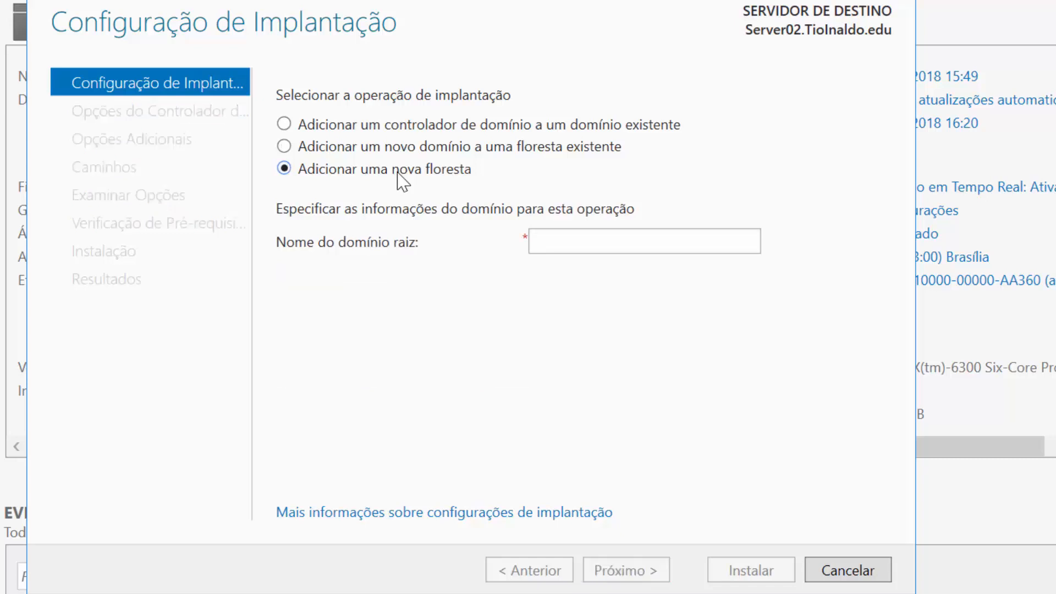
pyautogui.click(572, 239)
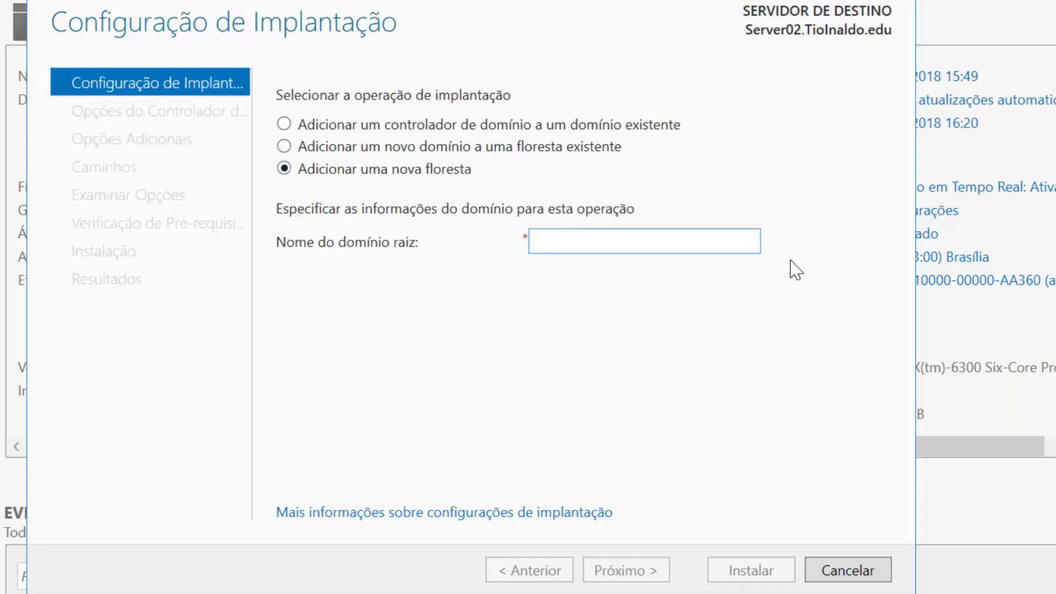
pyautogui.write('Teste')
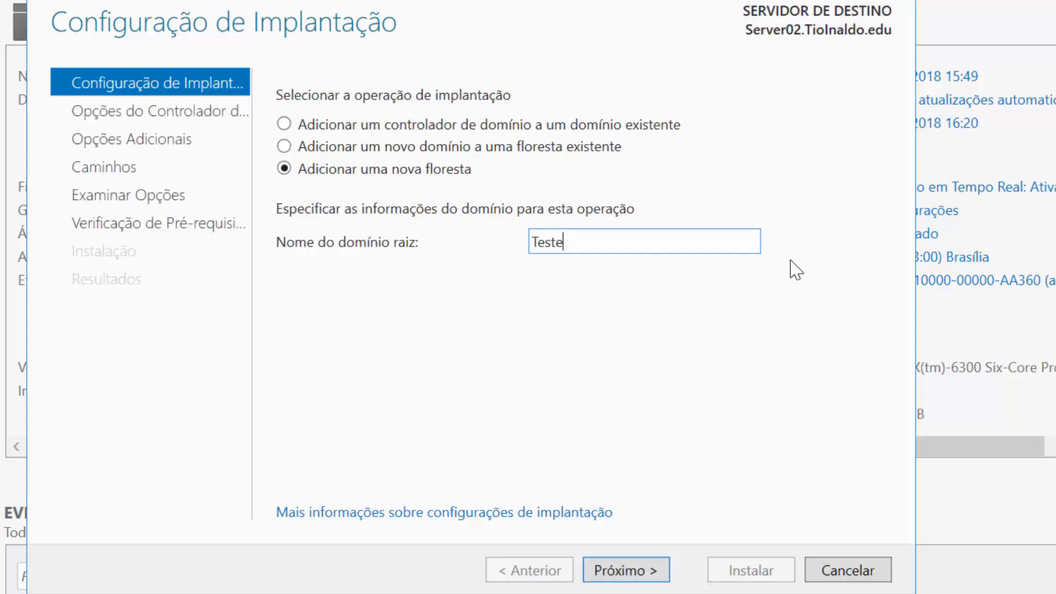
pyautogui.write('.com.br')
pyautogui.click(504, 147)
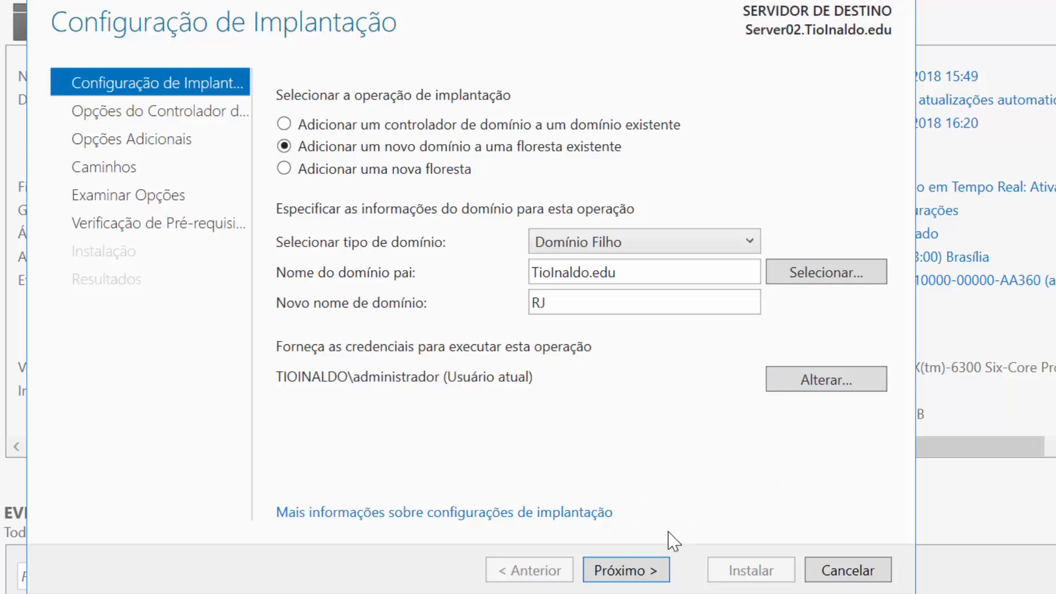
# Continue to the domain controller options, keeping the Windows Server 2016 functional level and the Default-First-Site-Name site.
pyautogui.click(639, 570)
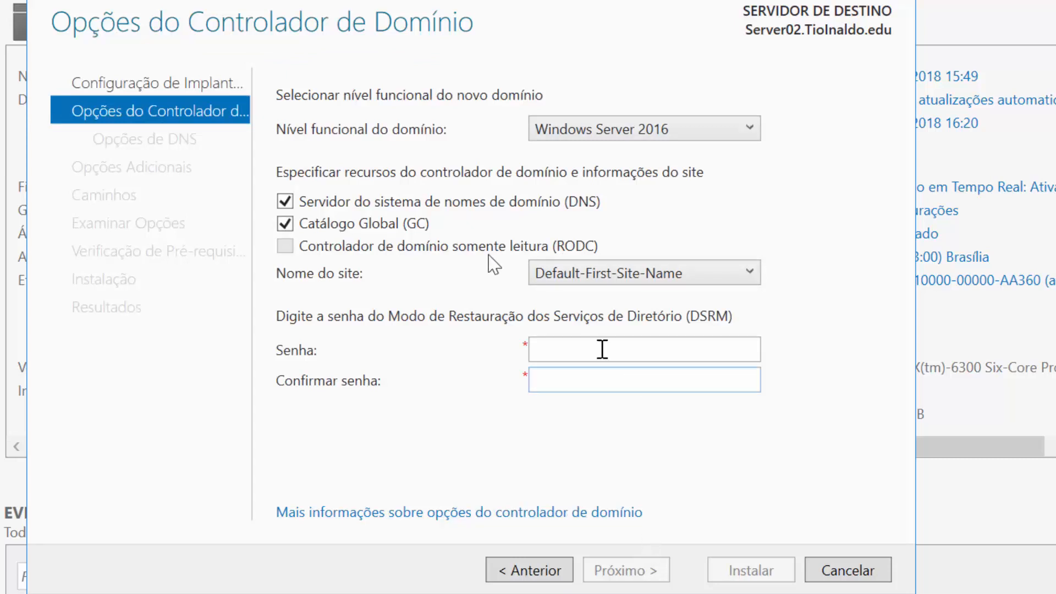
pyautogui.click(752, 134)
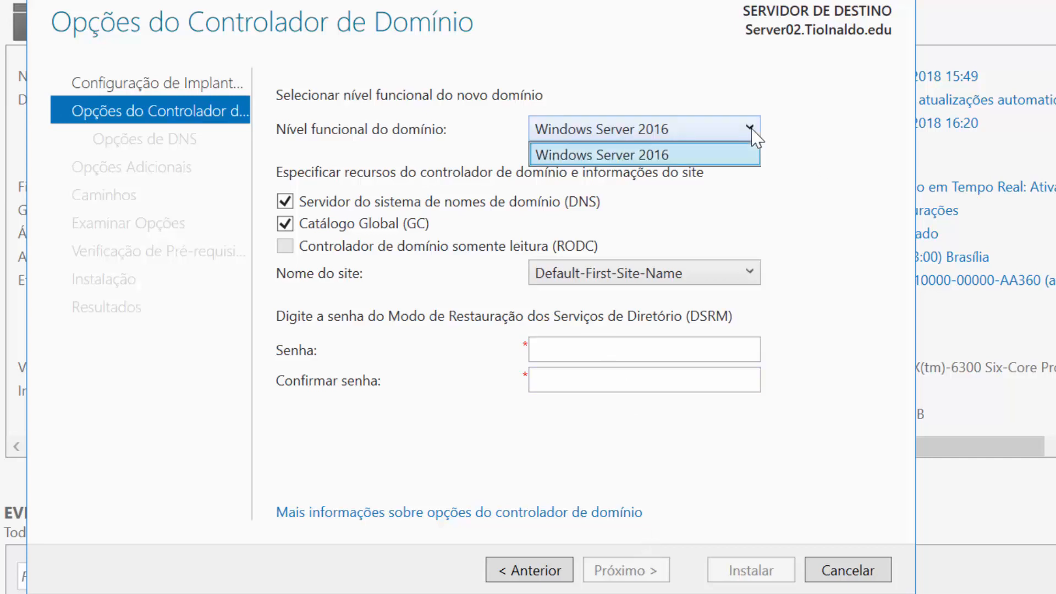
pyautogui.click(753, 135)
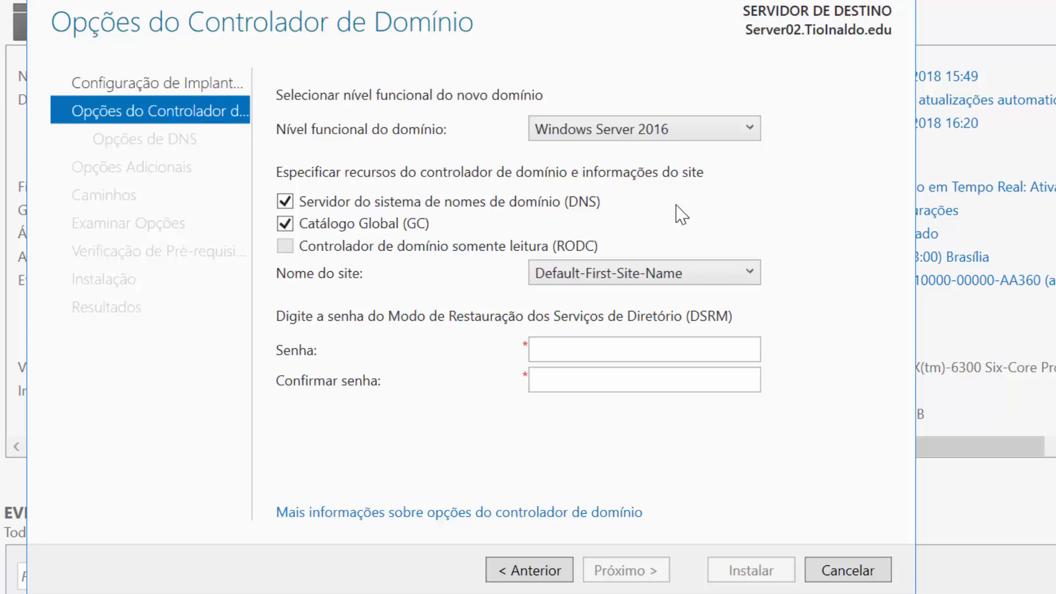
pyautogui.click(628, 342)
pyautogui.click(745, 275)
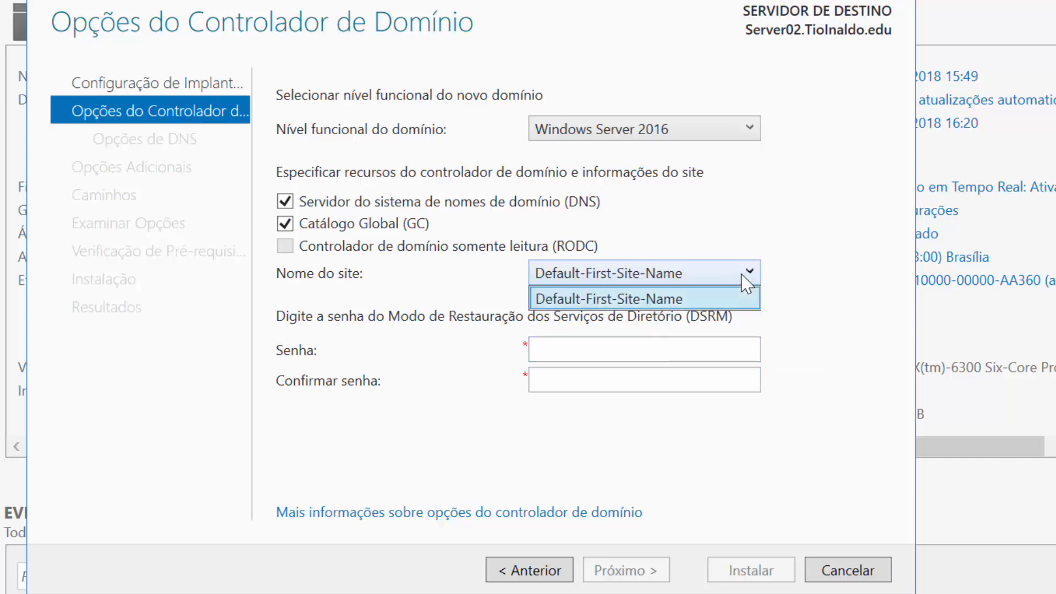
pyautogui.click(746, 275)
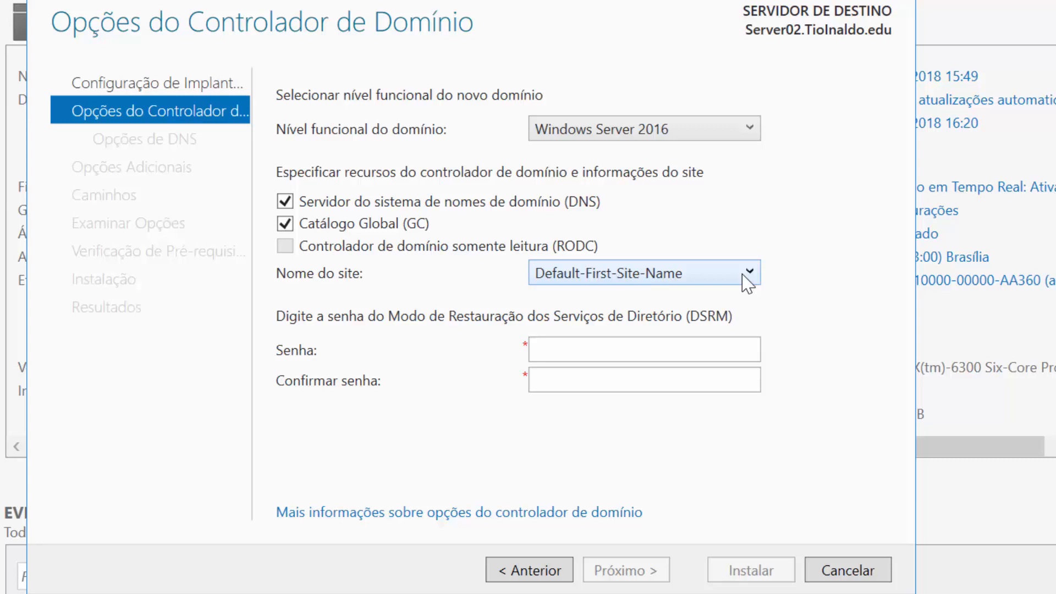
# Enter and confirm the Directory Services Restore Mode (DSRM) password, and continue to the DNS options.
pyautogui.click(730, 344)
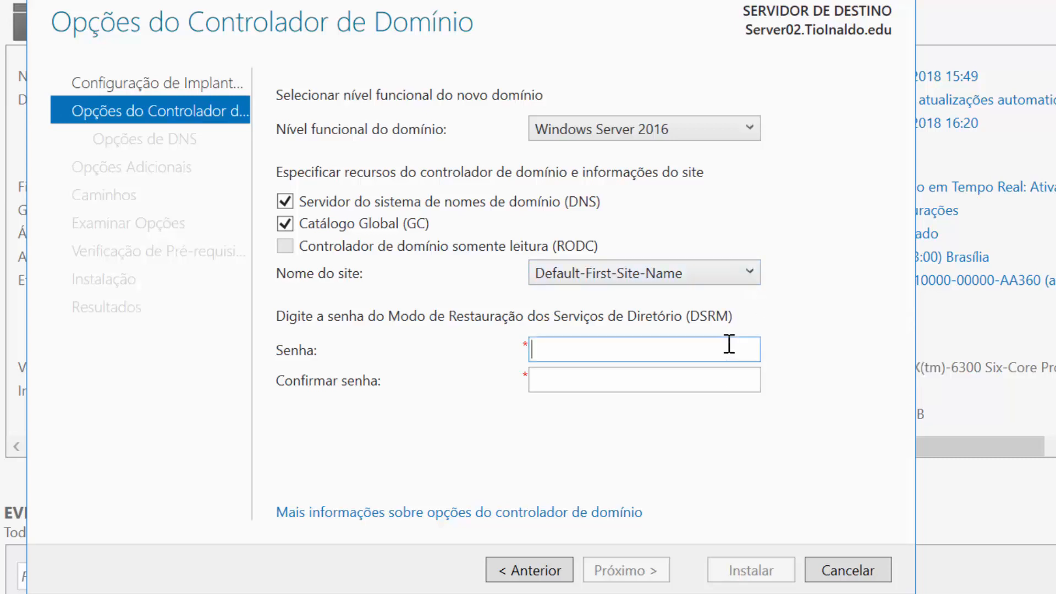
pyautogui.write('******')
pyautogui.press('BackSpace')
pyautogui.press('BackSpace')
pyautogui.press('BackSpace')
pyautogui.press('BackSpace')
pyautogui.press('BackSpace')
pyautogui.press('BackSpace')
pyautogui.write('*******')
pyautogui.press('Tab')
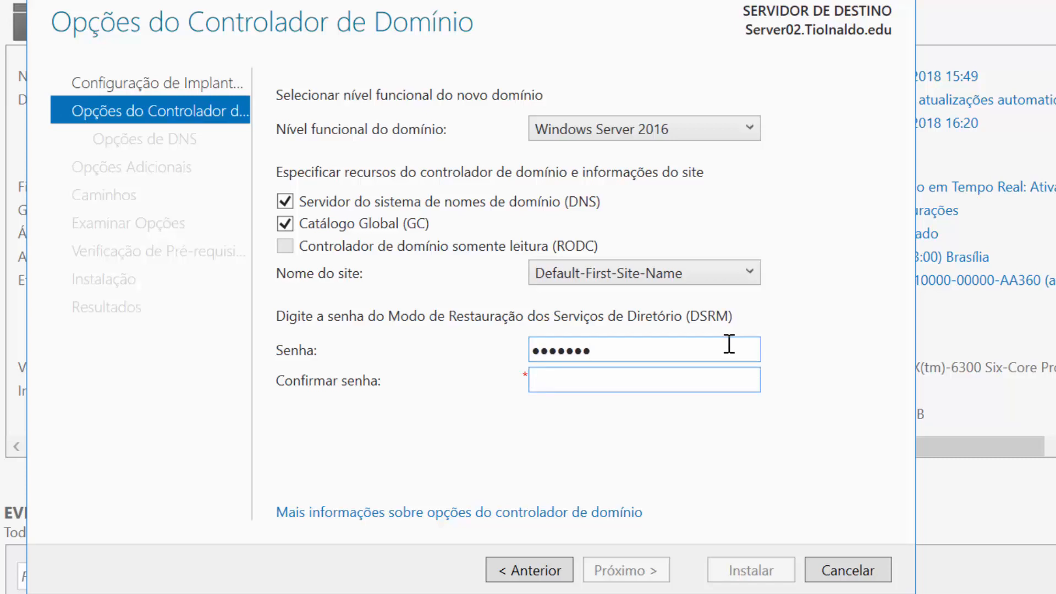
pyautogui.write('*******')
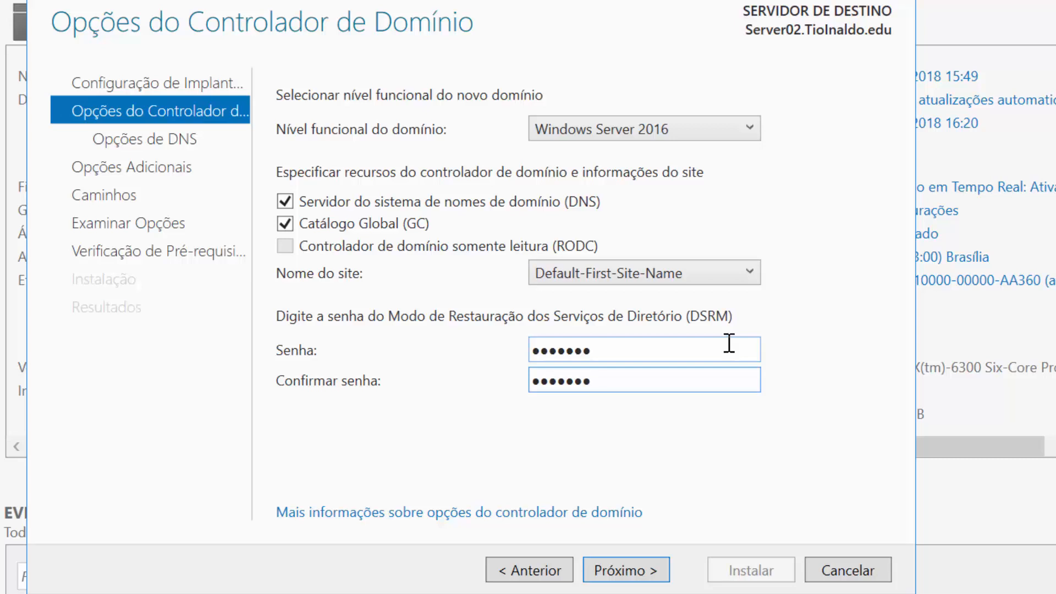
pyautogui.click(634, 576)
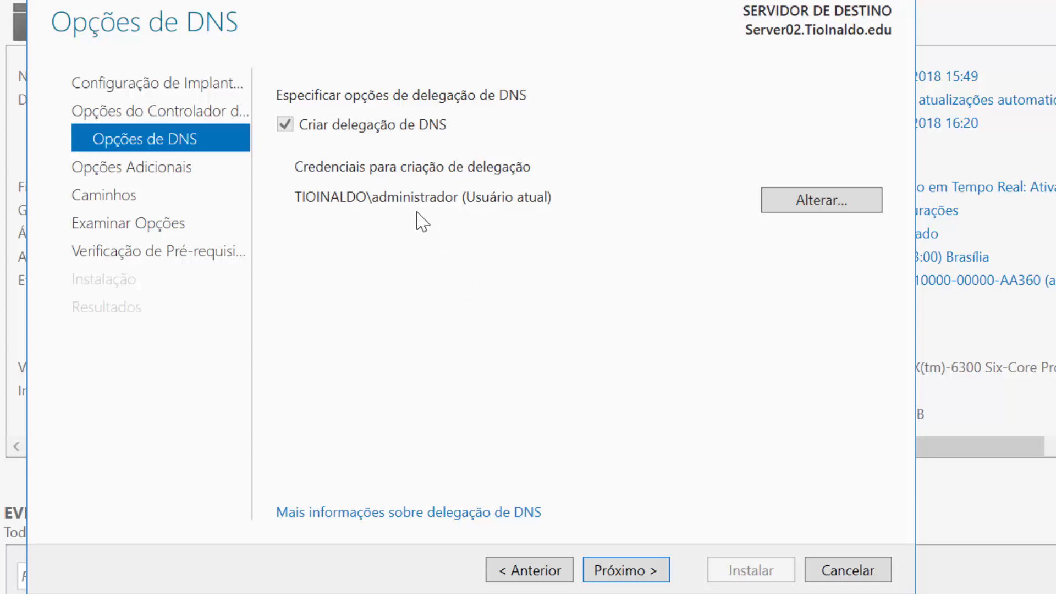
# Accept creating the DNS delegation, the NetBIOS name RJ and the default C:\Windows\NTDS and C:\Windows\SYSVOL folders, continuing to the options review.
pyautogui.click(630, 571)
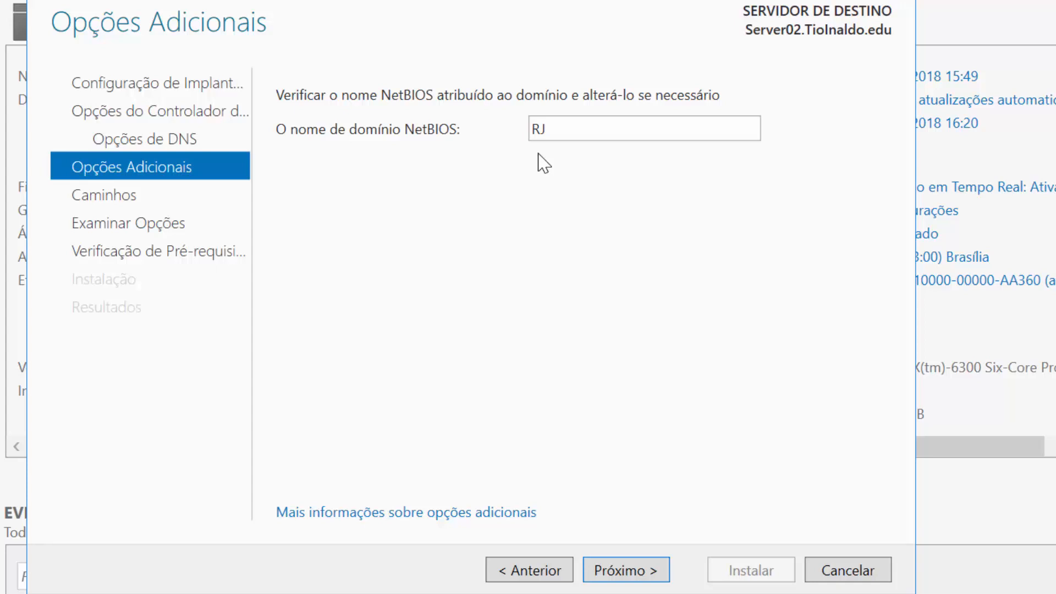
pyautogui.click(640, 569)
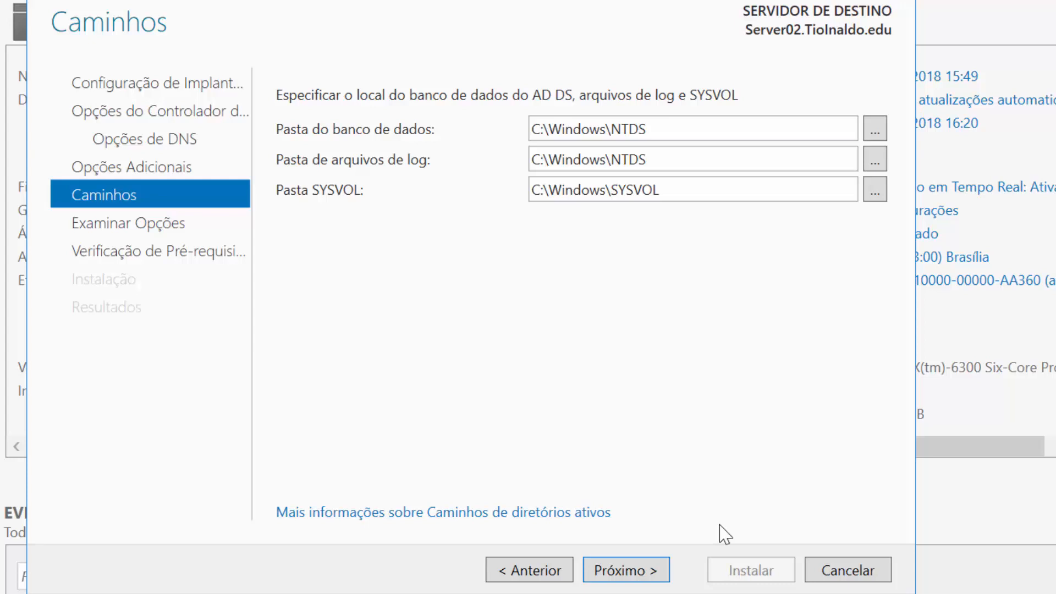
pyautogui.click(624, 568)
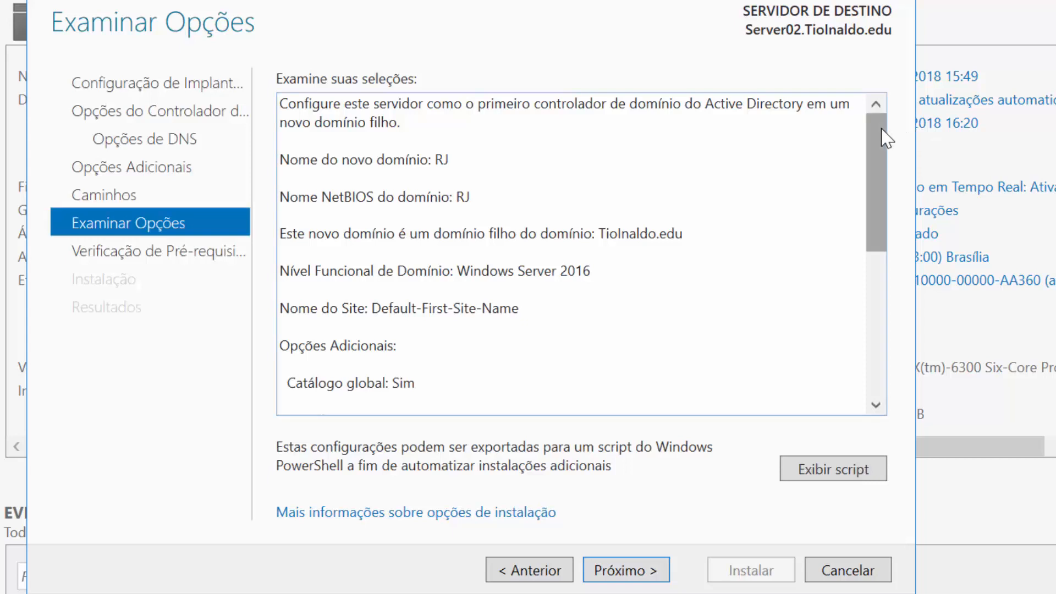
# Review the selected promotion options and examine the equivalent PowerShell deployment script, then close the script.
pyautogui.moveTo(883, 134); pyautogui.dragTo(874, 292)
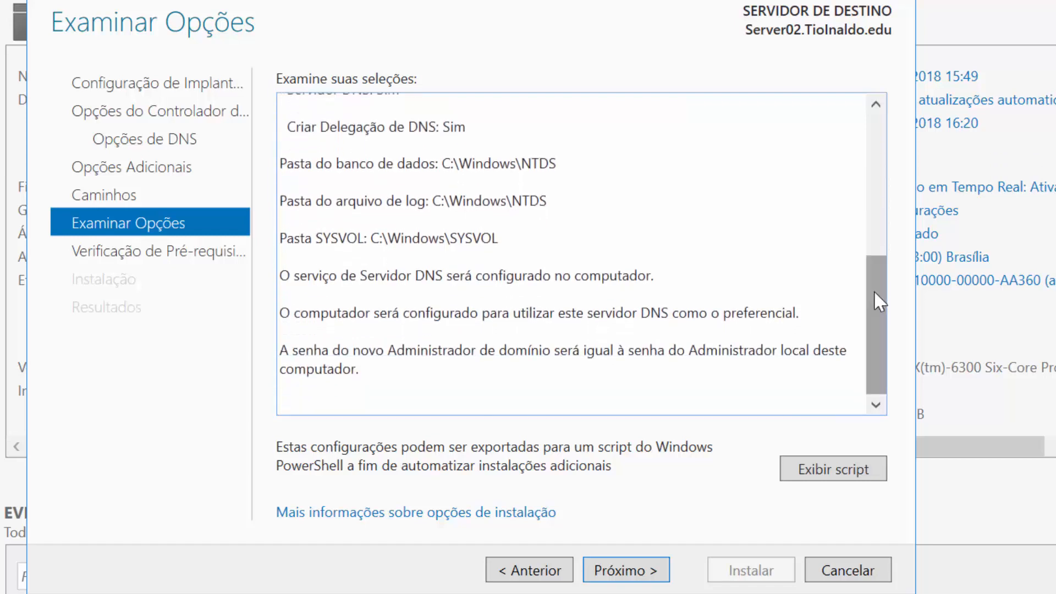
pyautogui.click(819, 466)
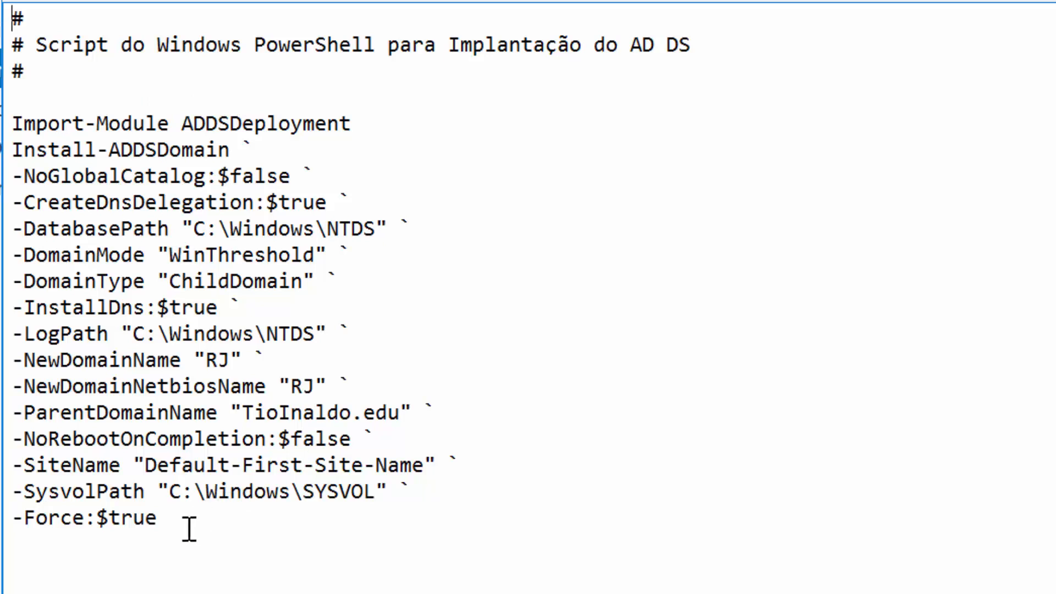
pyautogui.moveTo(187, 527); pyautogui.dragTo(31, 106)
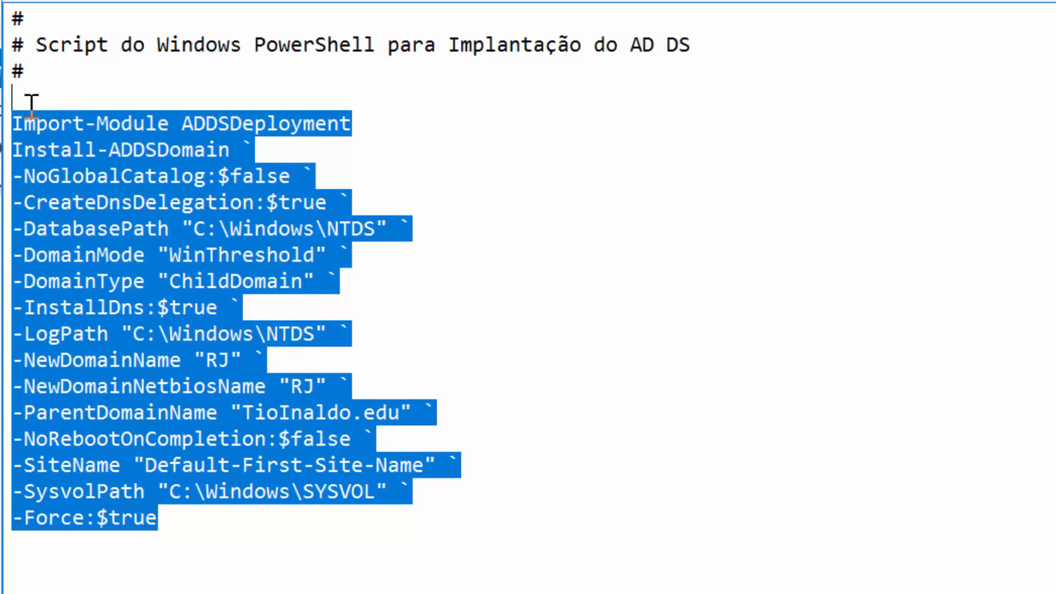
pyautogui.click(771, 178)
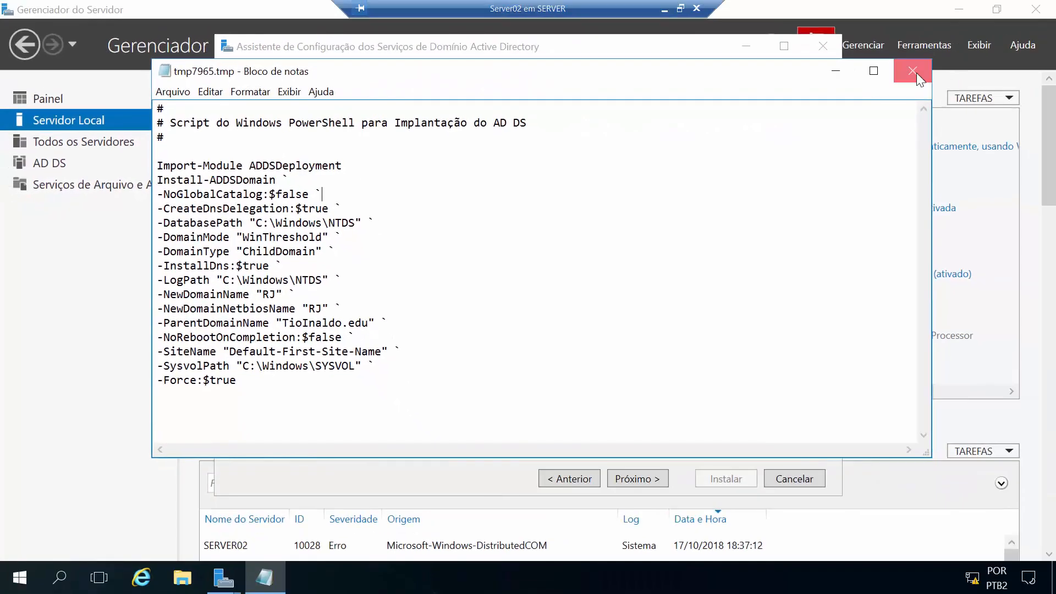
pyautogui.click(883, 42)
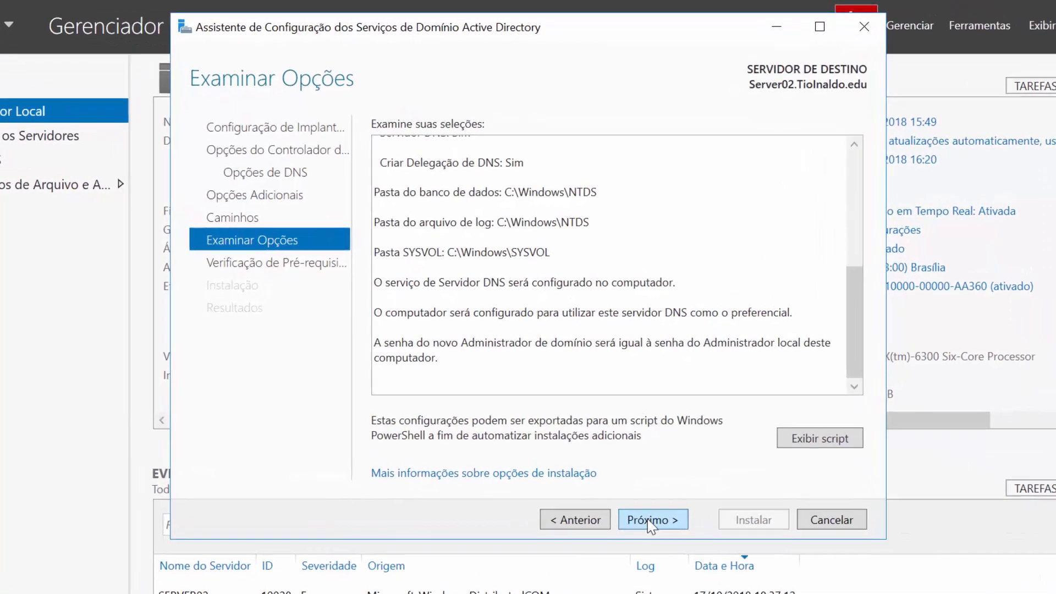
# Run the prerequisite check and start the installation that promotes Server02 to domain controller.
pyautogui.click(650, 525)
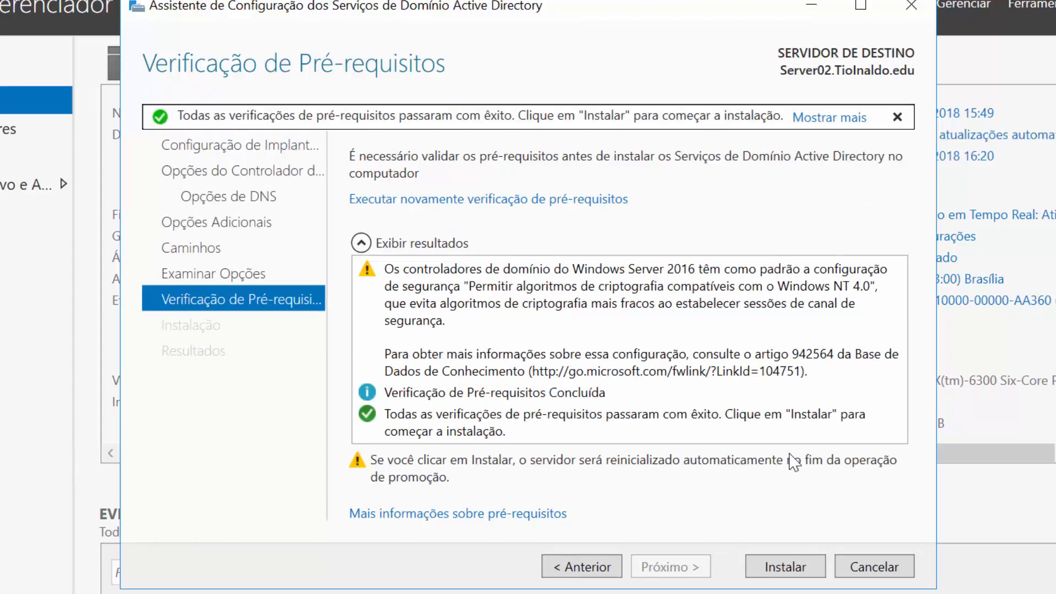
pyautogui.click(795, 572)
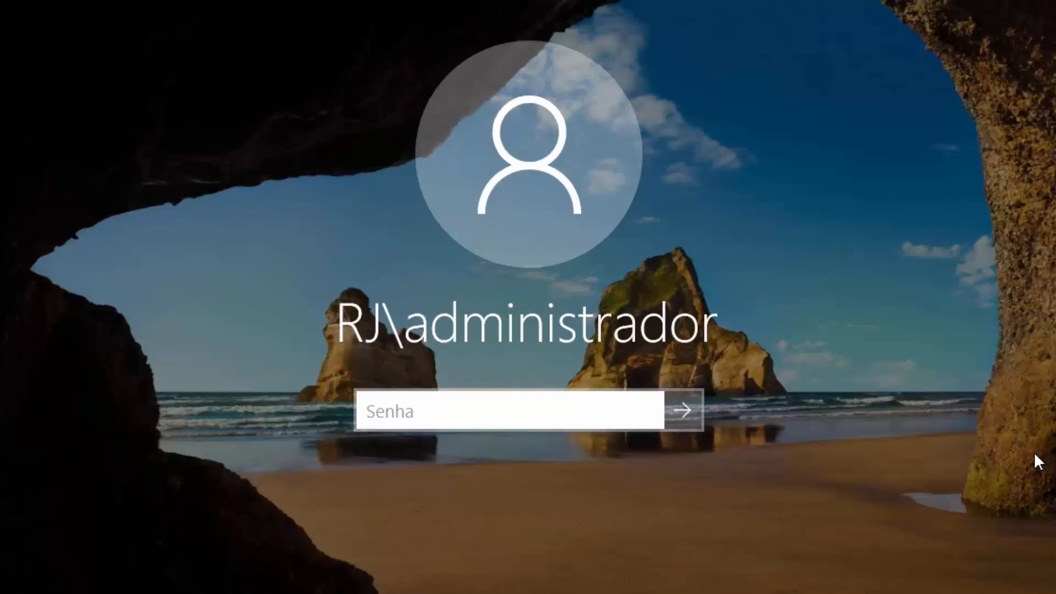
# Sign in to the restarted server as RJ\administrador with the account password.
pyautogui.write('•••••••')
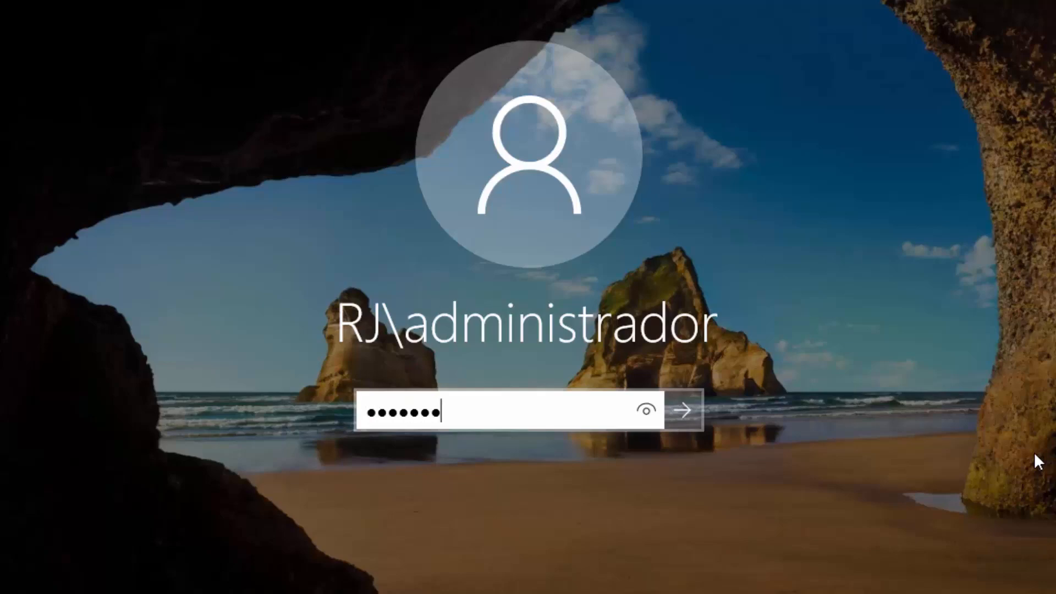
pyautogui.press('Return')
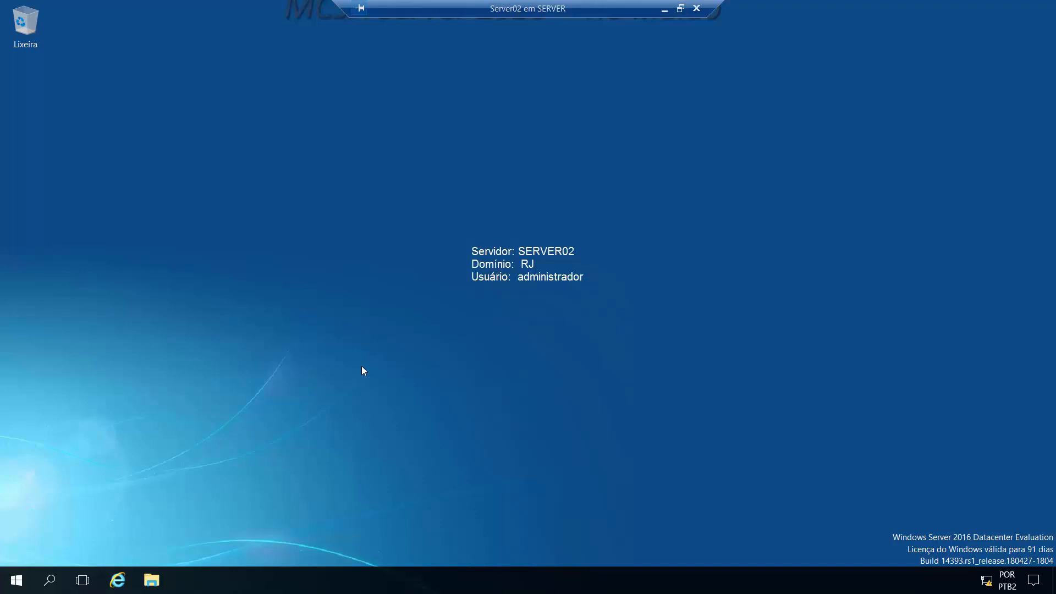
# Open Gerenciador do Servidor, check the computer name and domain in the local server's properties, and minimize the Server02 session.
pyautogui.click(16, 580)
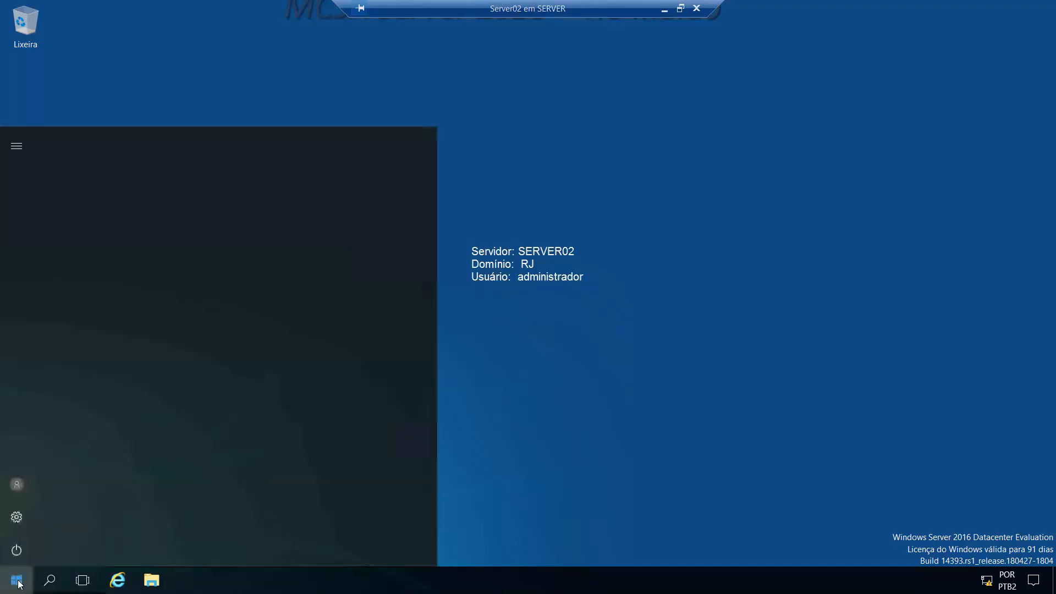
pyautogui.click(269, 197)
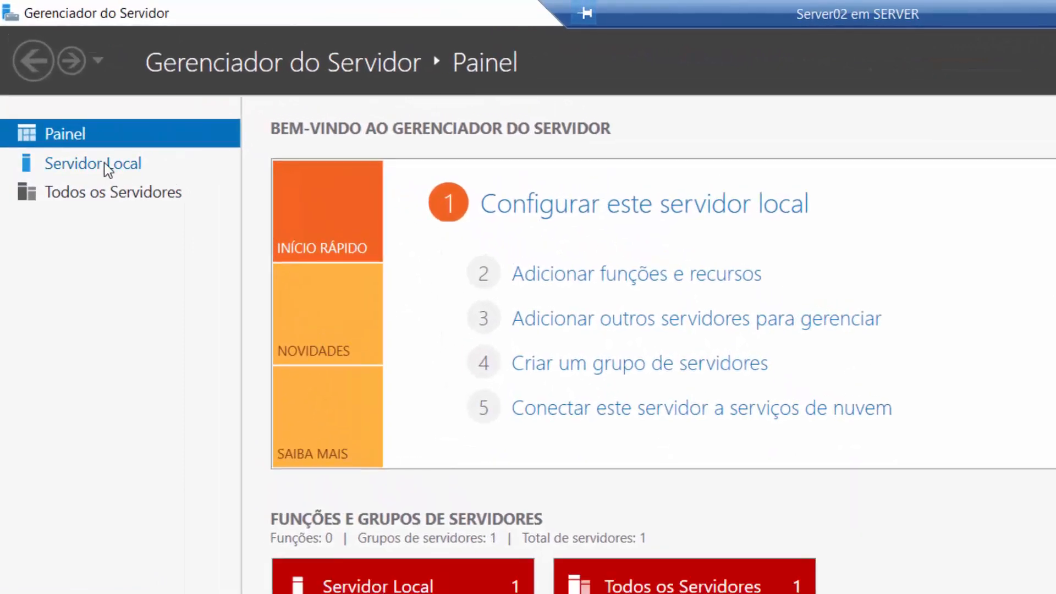
pyautogui.click(118, 170)
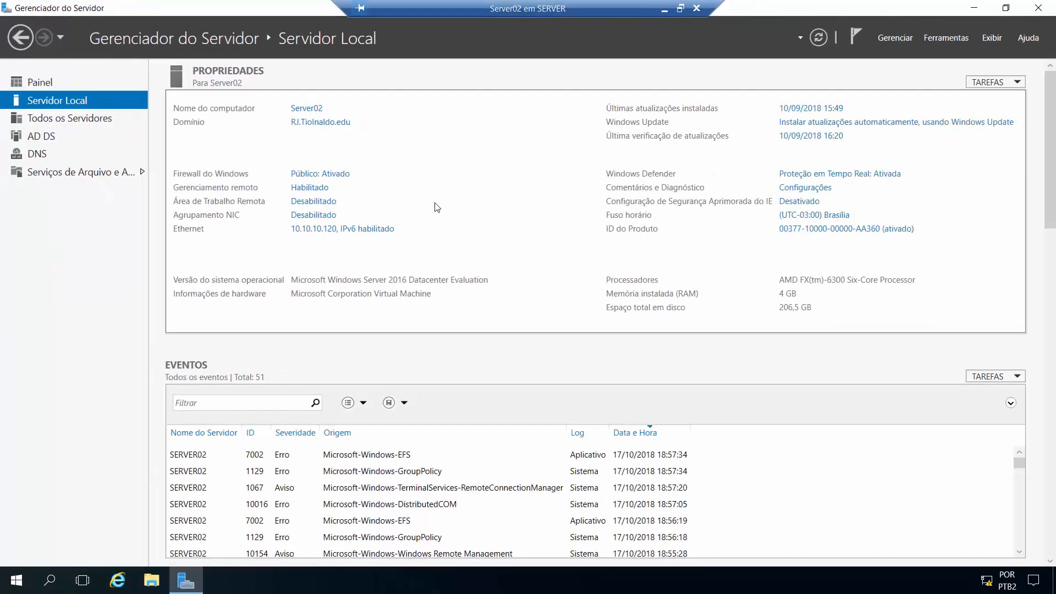
pyautogui.click(666, 11)
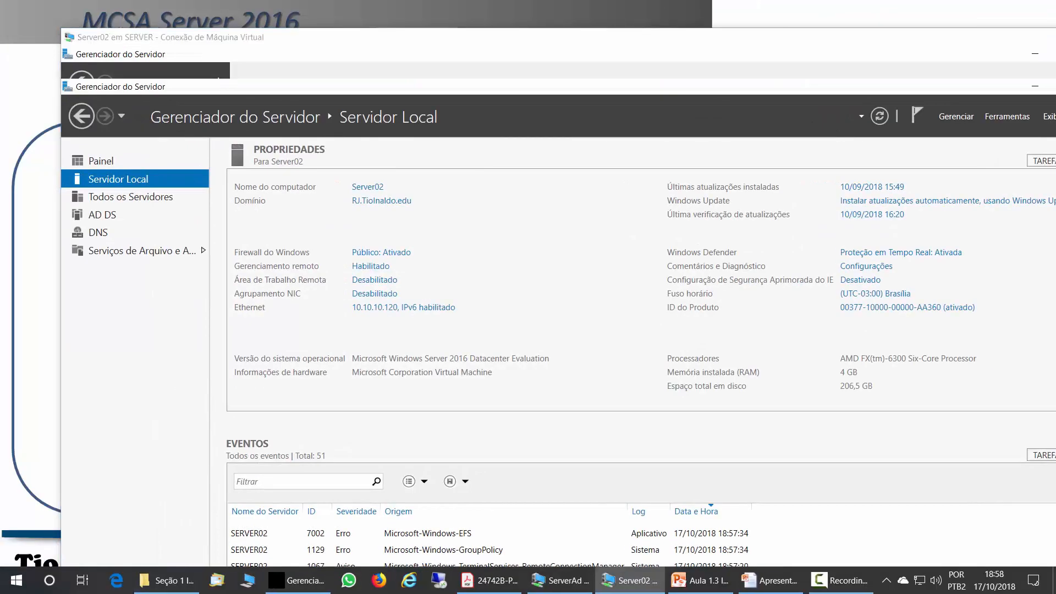